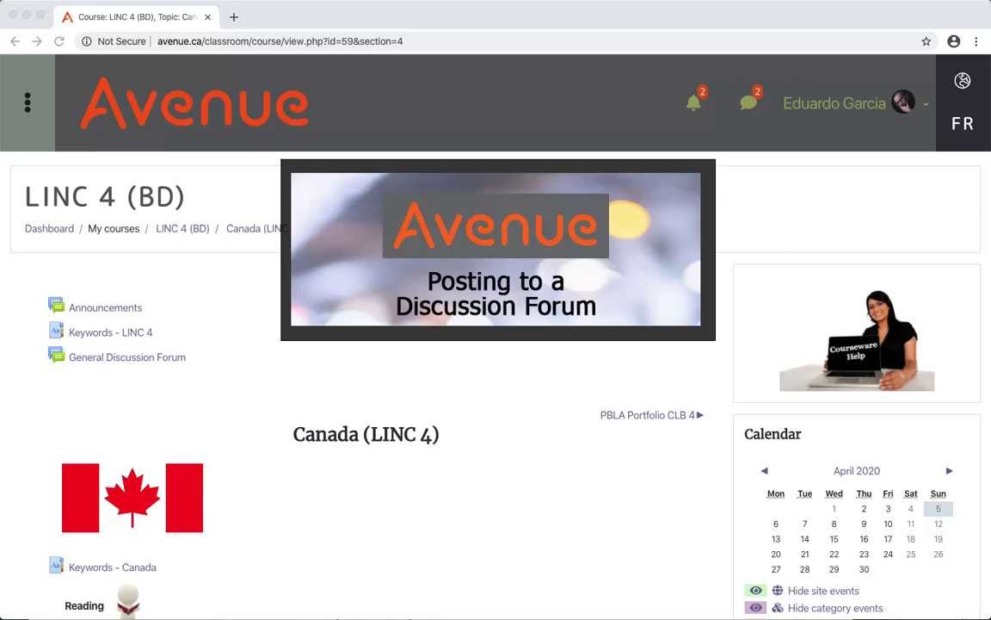
Step: Scroll down the Canada (LINC 4) course page and open the Geography Discussion forum
scroll(986, 228, "down", 2)
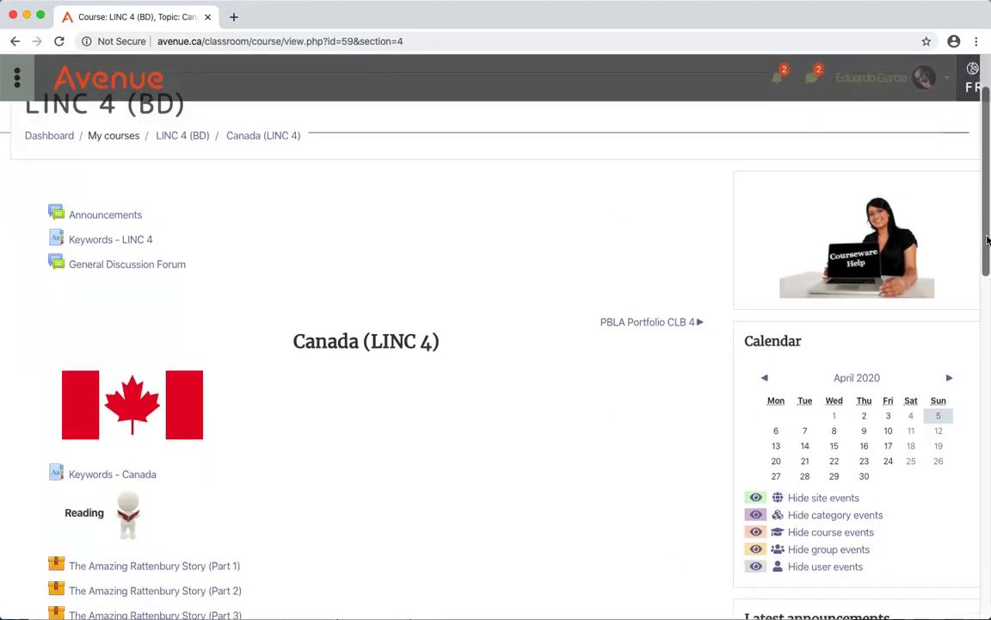
mouse_move(988, 240)
left_mouse_down()
mouse_move(987, 317)
mouse_move(971, 349)
mouse_move(956, 457)
left_mouse_up()
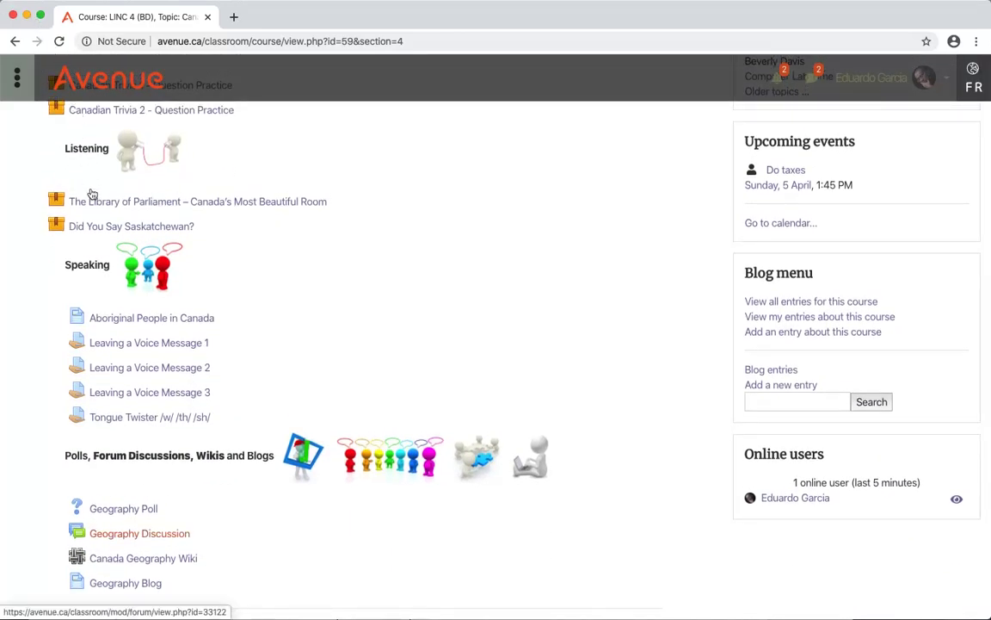
left_click(107, 534)
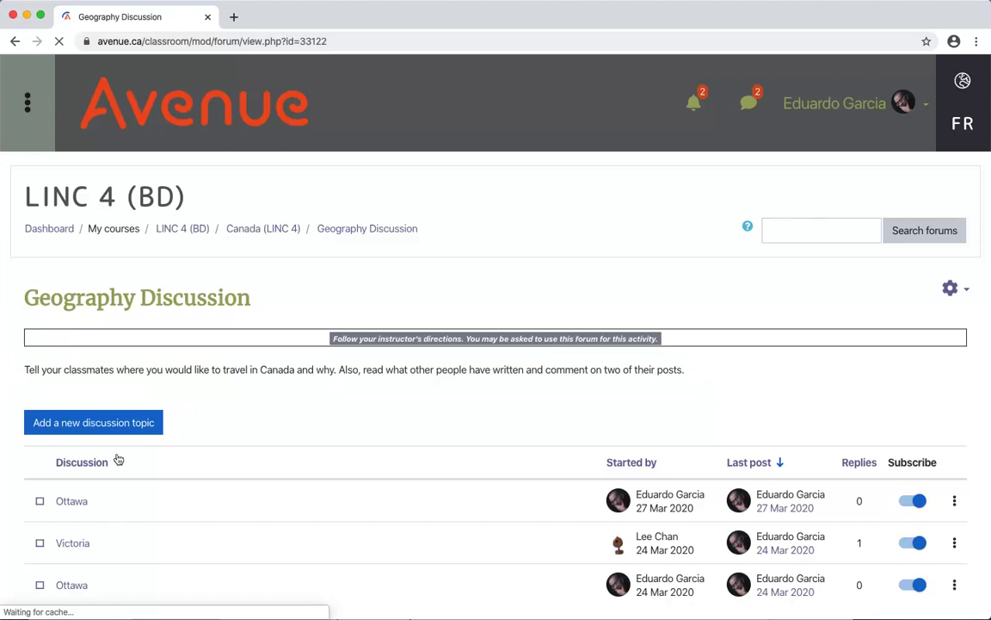
Step: Draft a new topic titled 'Ottawa' about wanting to see the Parliament Buildings in the capital
left_click(118, 423)
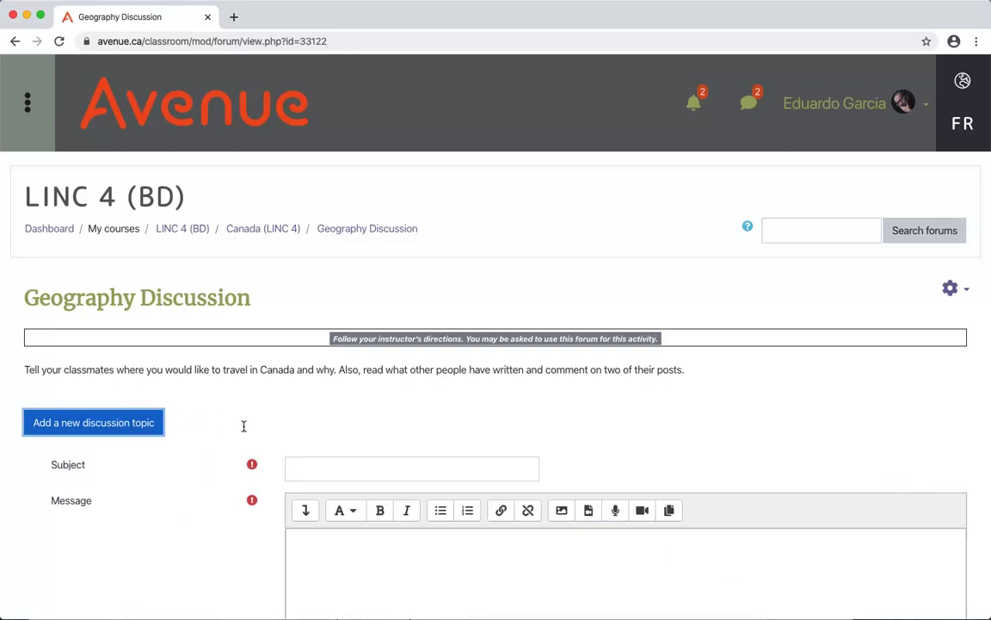
left_click(323, 469)
type("Ottawa")
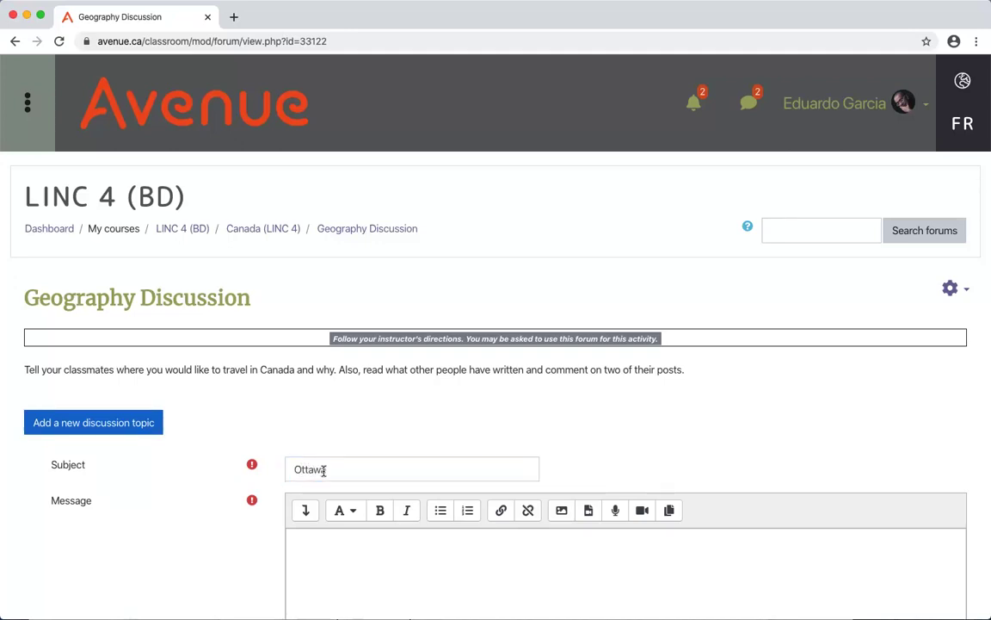
left_click(303, 547)
type("I would like to vis")
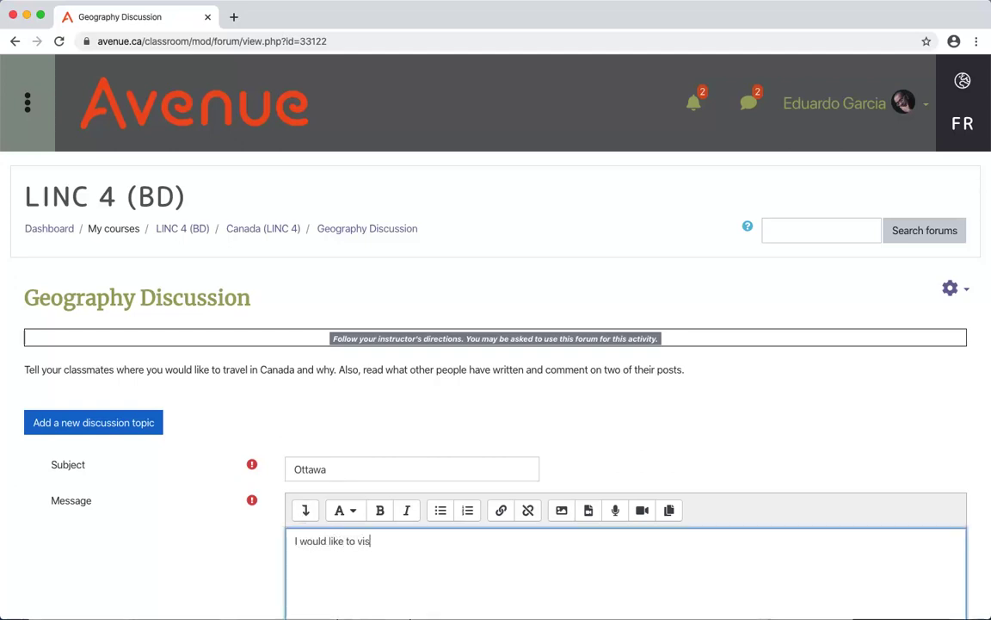
type("it Ottawa and see the P")
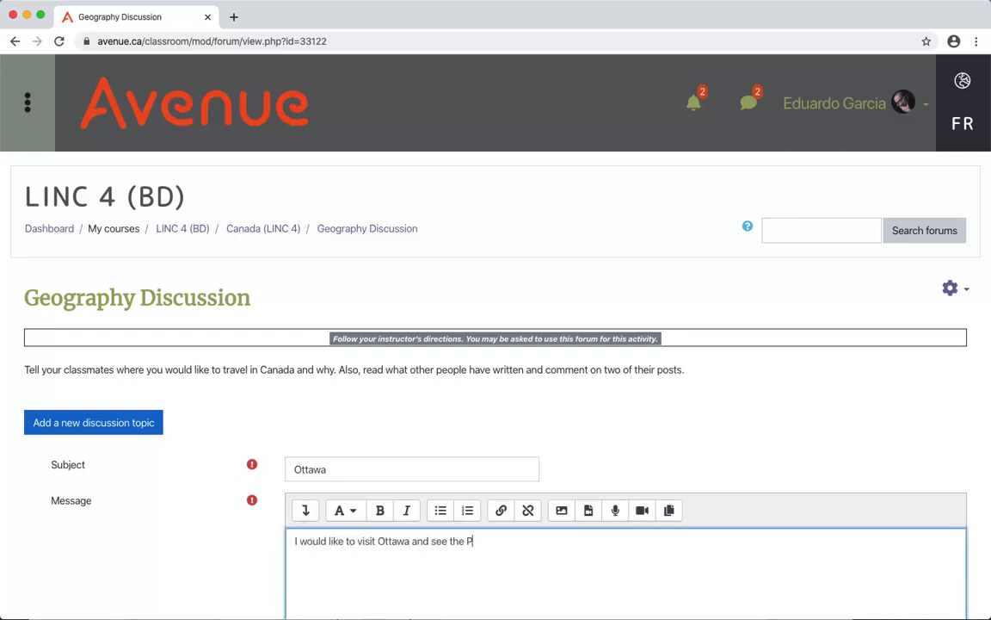
type("arliament Buildings in t")
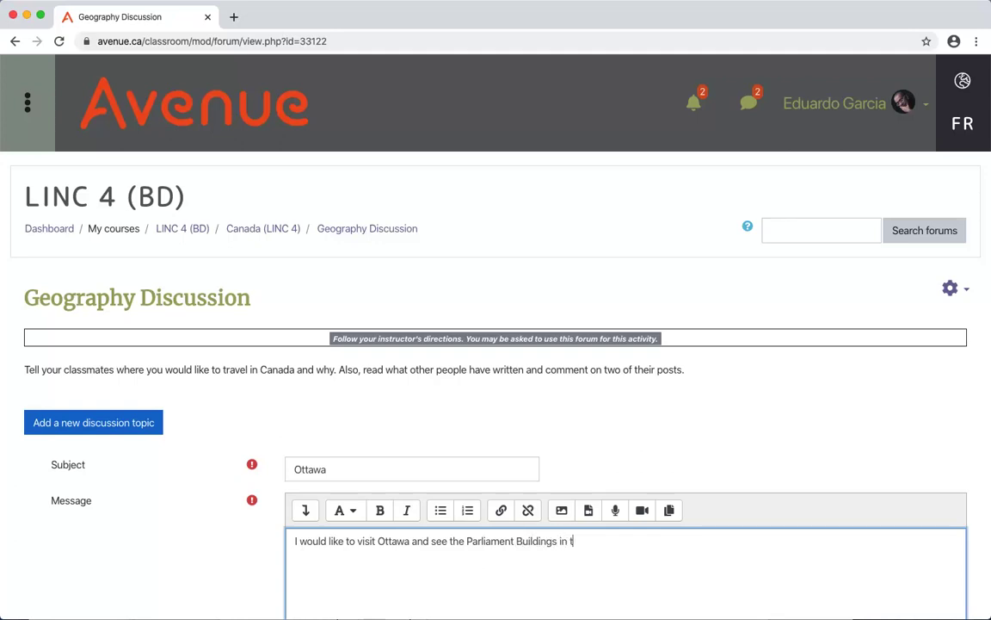
type("he capital city.")
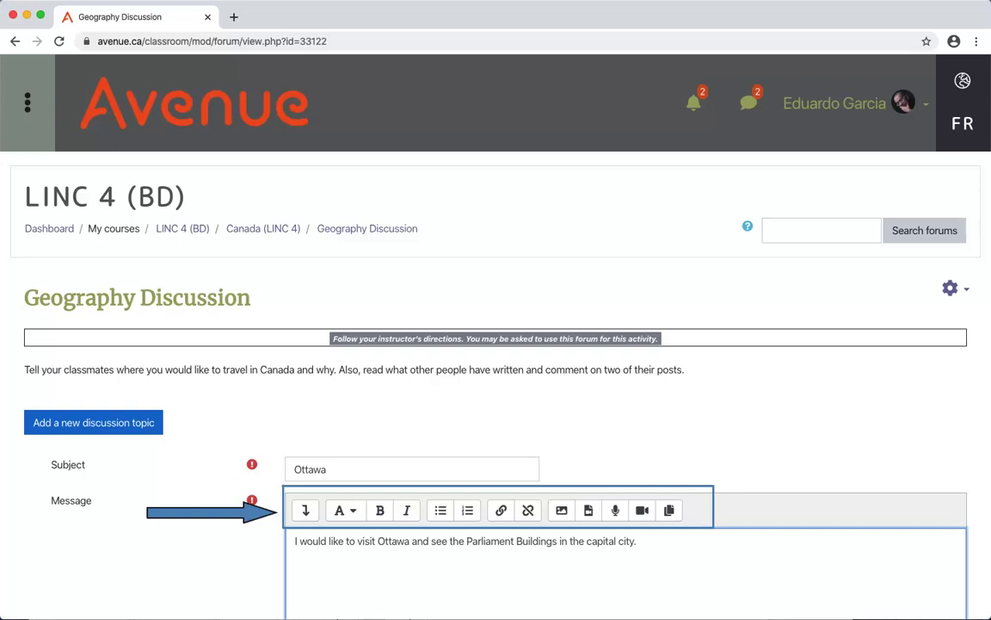
scroll(571, 555, "down", 1)
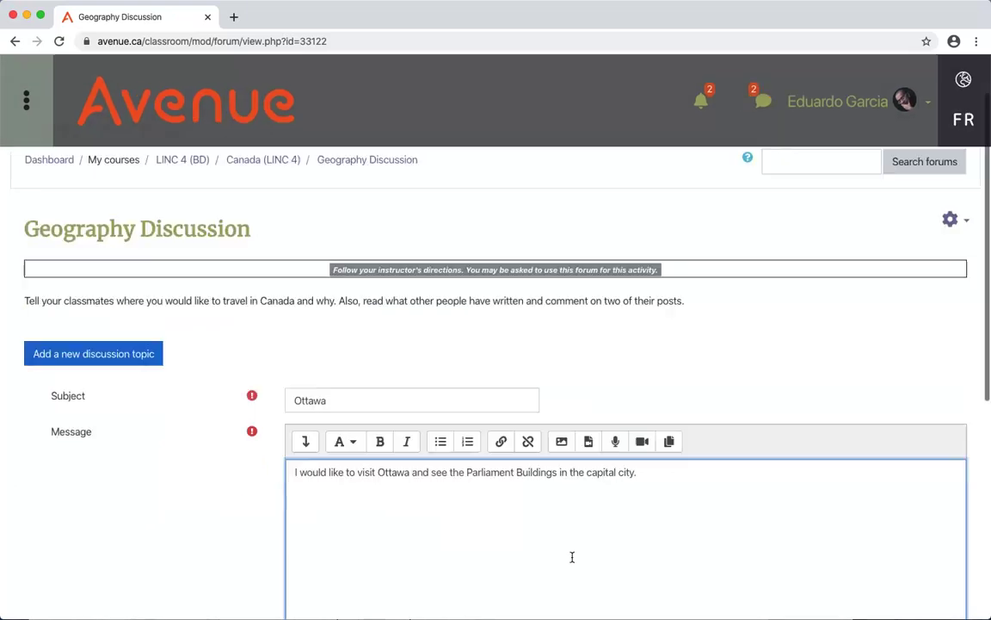
scroll(570, 555, "down", 1)
scroll(573, 553, "down", 1)
scroll(557, 552, "down", 1)
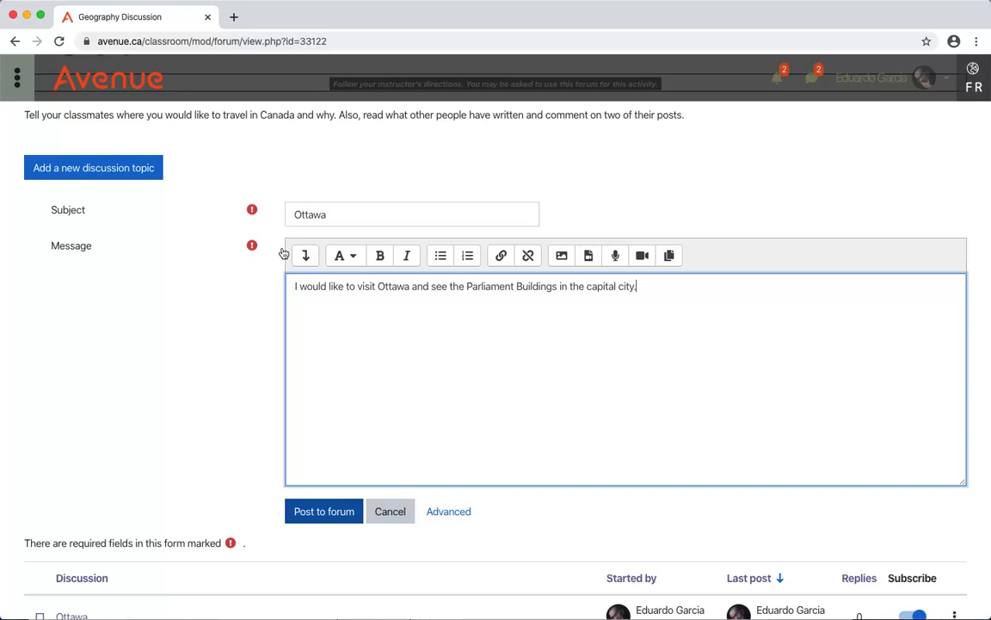
Step: Post the Ottawa topic to the Geography Discussion forum
left_click(316, 511)
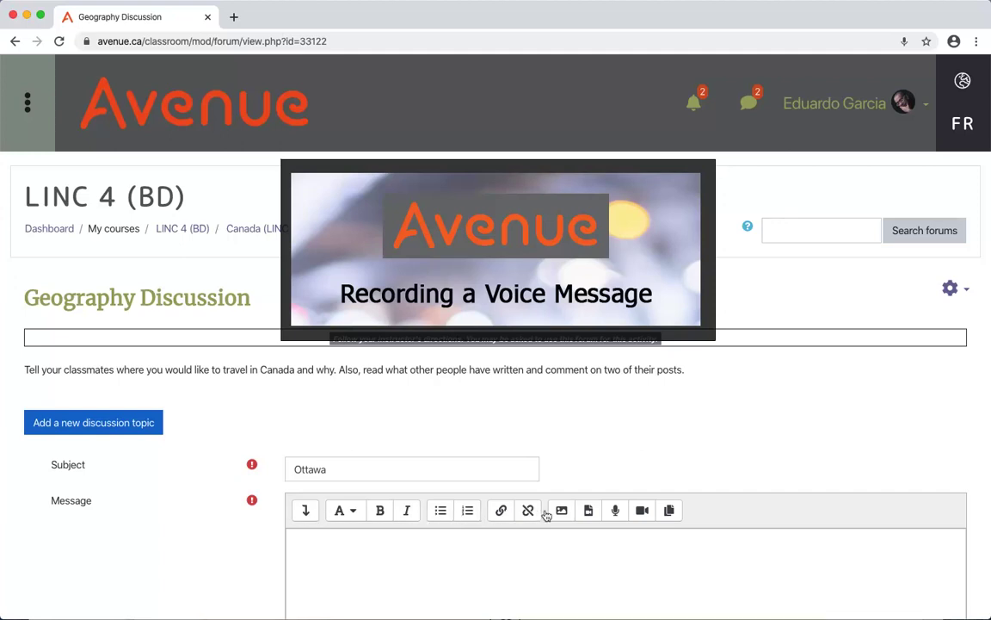
Step: Record a short voice message with the editor's microphone tool for the new Ottawa draft
left_click(615, 510)
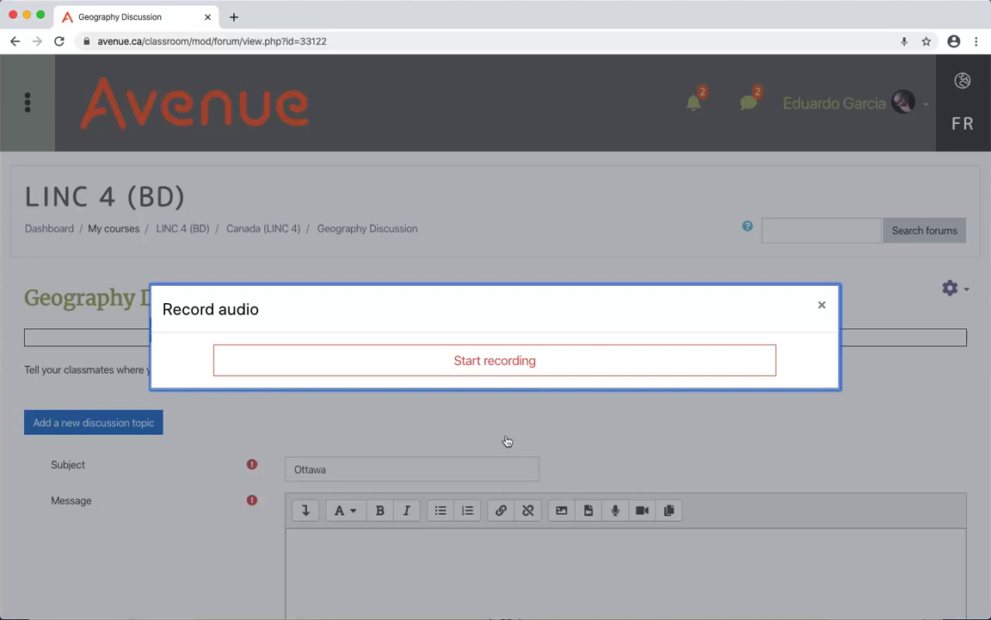
left_click(495, 362)
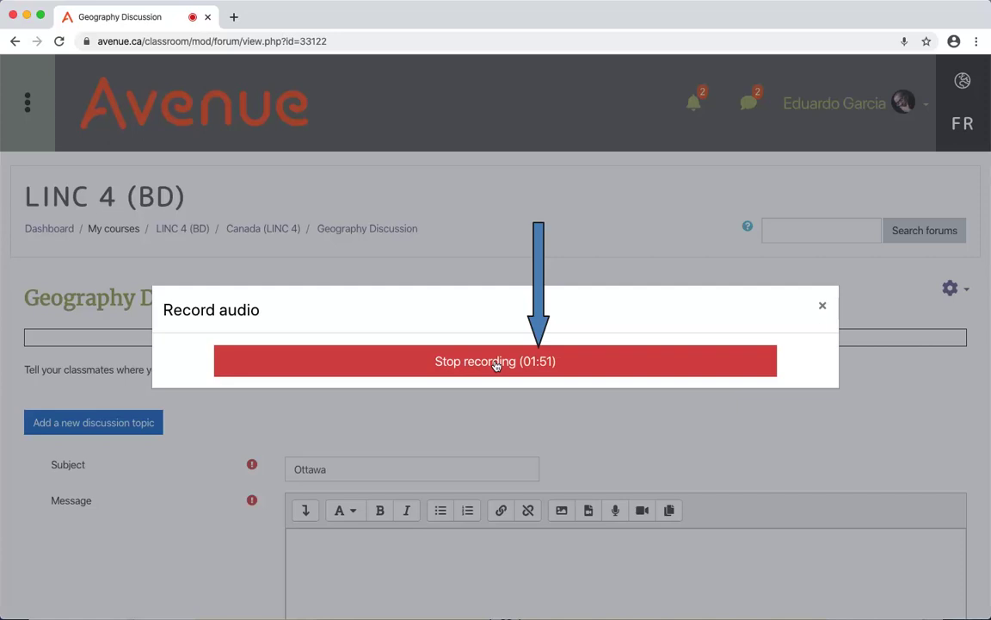
left_click(448, 365)
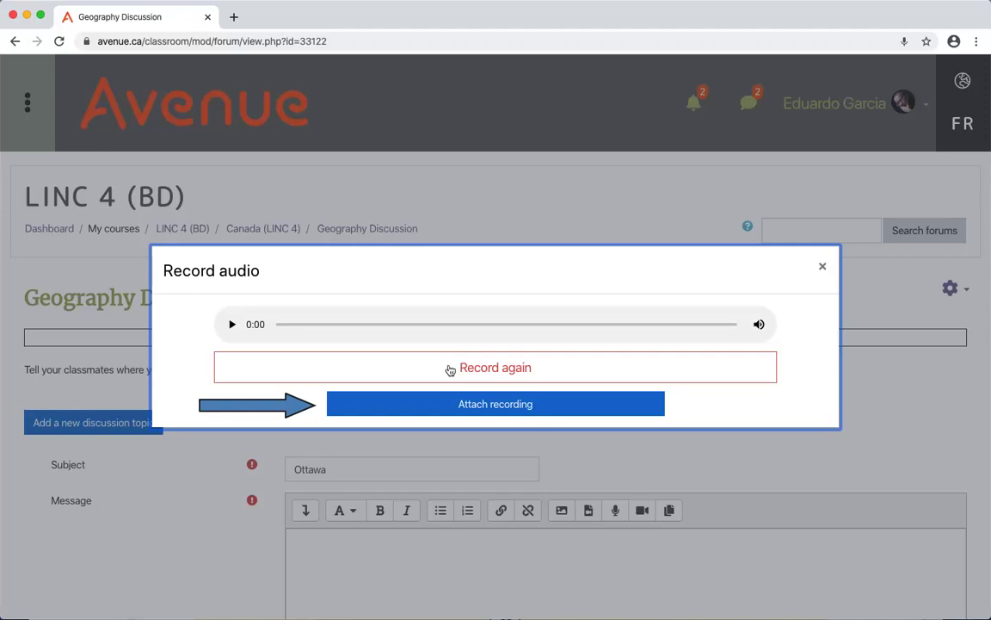
Step: Attach the four-second recording to the Ottawa message and post it to the forum
left_click(504, 402)
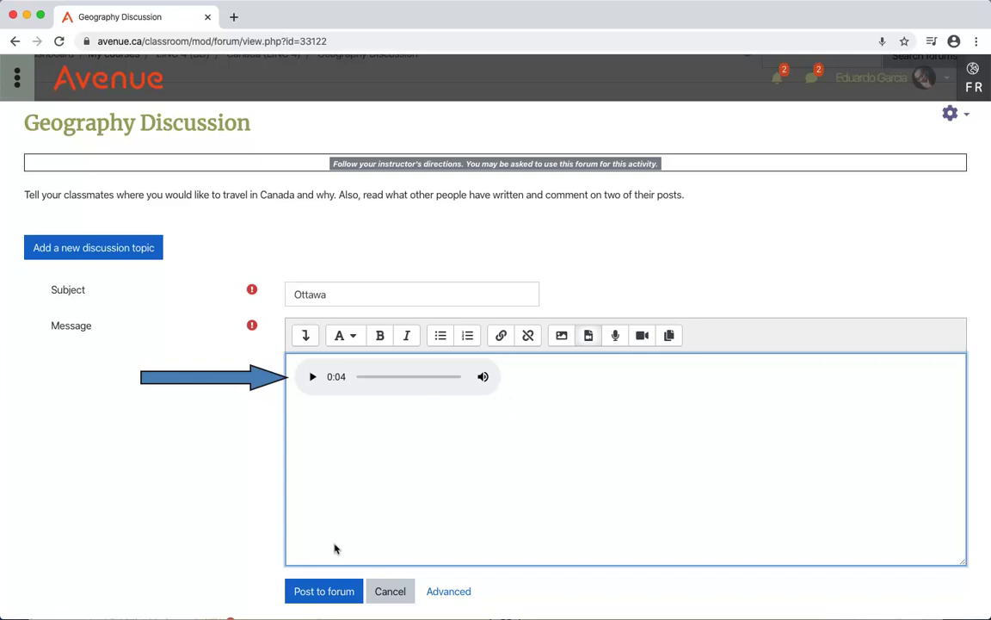
left_click(319, 591)
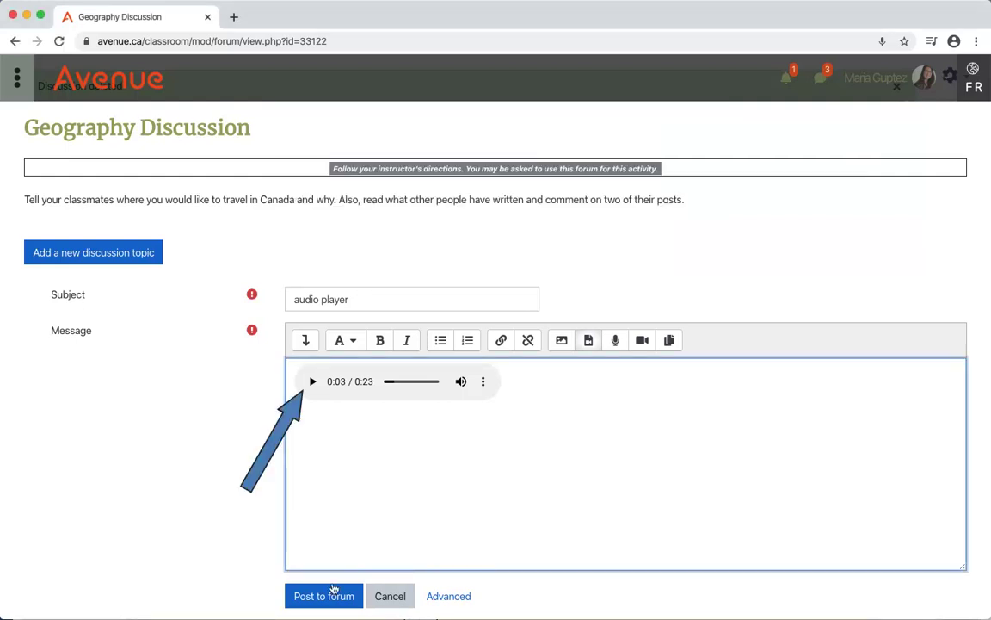
Step: Play and pause the voice clip, seek further into it, and lower its volume to about half
left_click(312, 381)
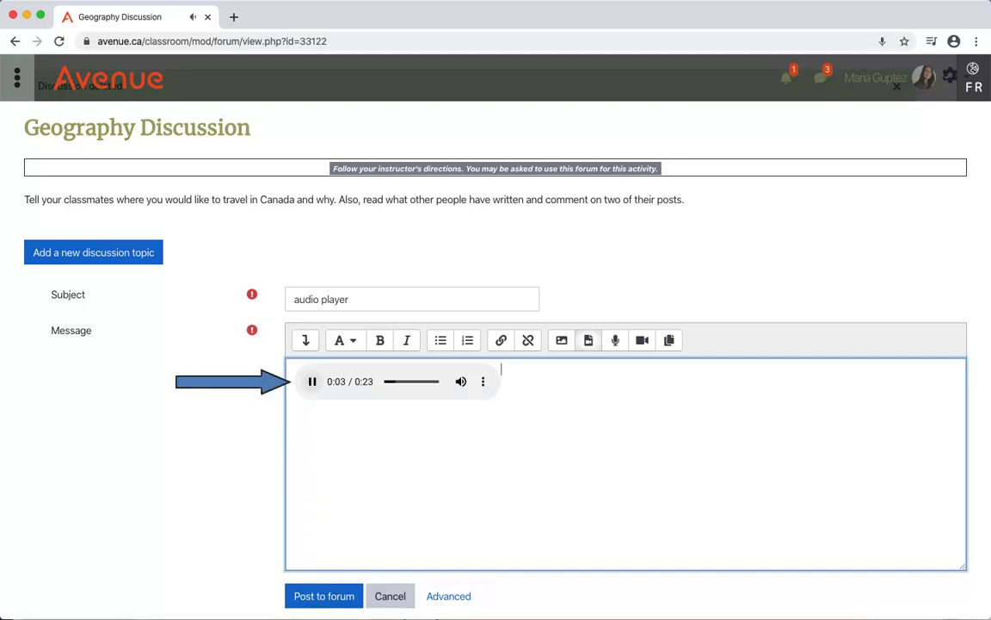
left_click(312, 381)
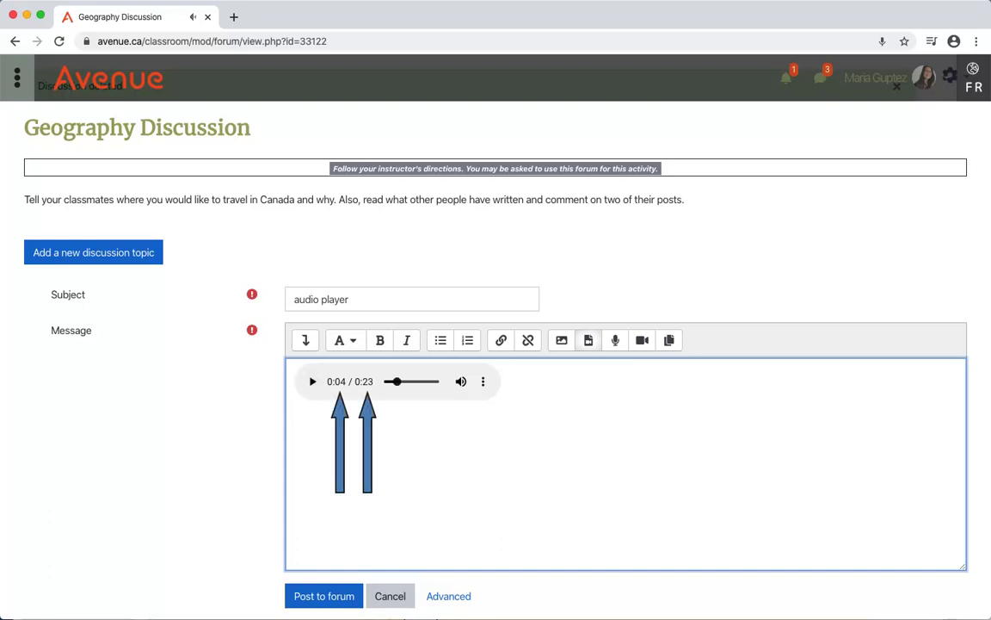
mouse_move(393, 381)
left_mouse_down()
mouse_move(427, 380)
mouse_move(401, 384)
left_mouse_up()
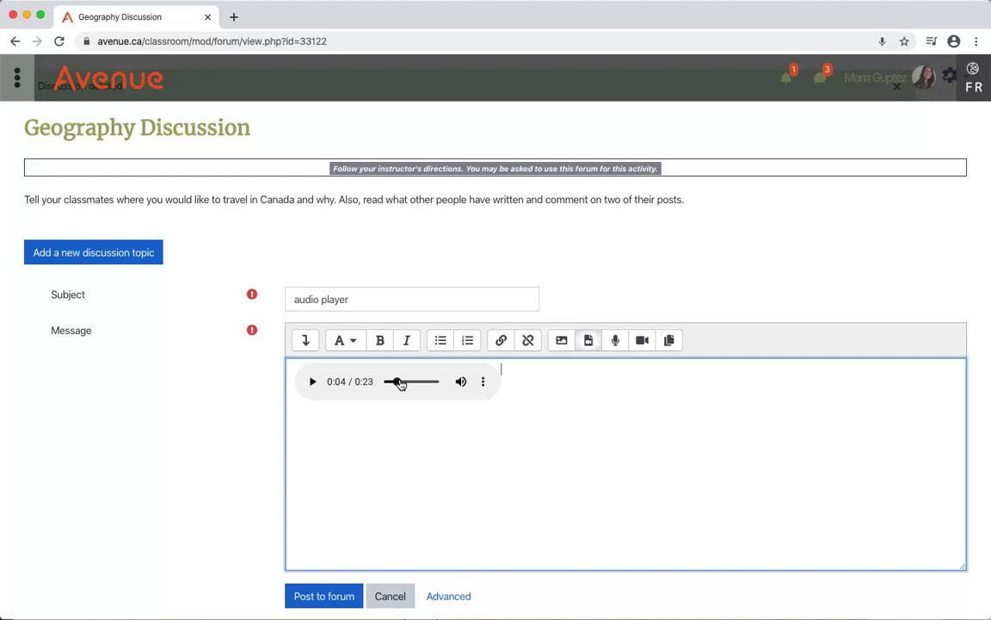
mouse_move(400, 384)
left_mouse_down()
mouse_move(430, 384)
mouse_move(401, 384)
left_mouse_up()
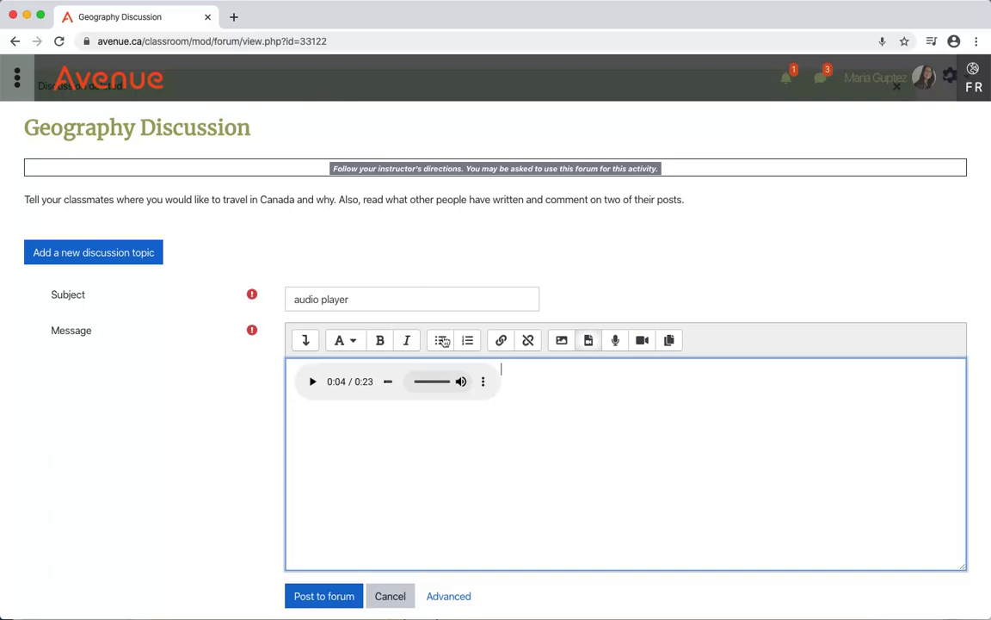
mouse_move(432, 381)
left_click_drag(446, 385, 438, 383)
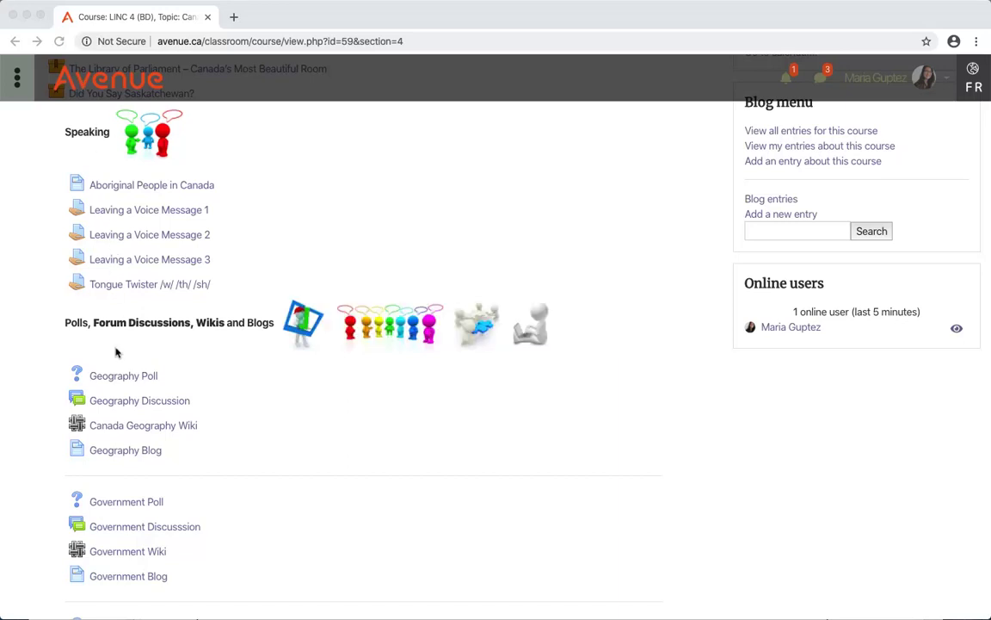
left_click(115, 400)
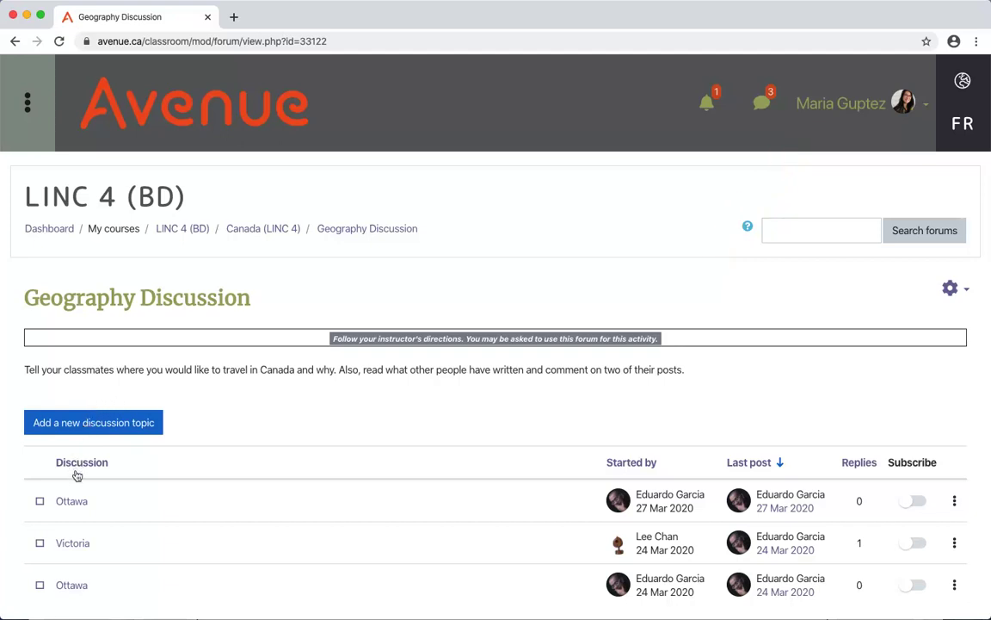
left_click(75, 501)
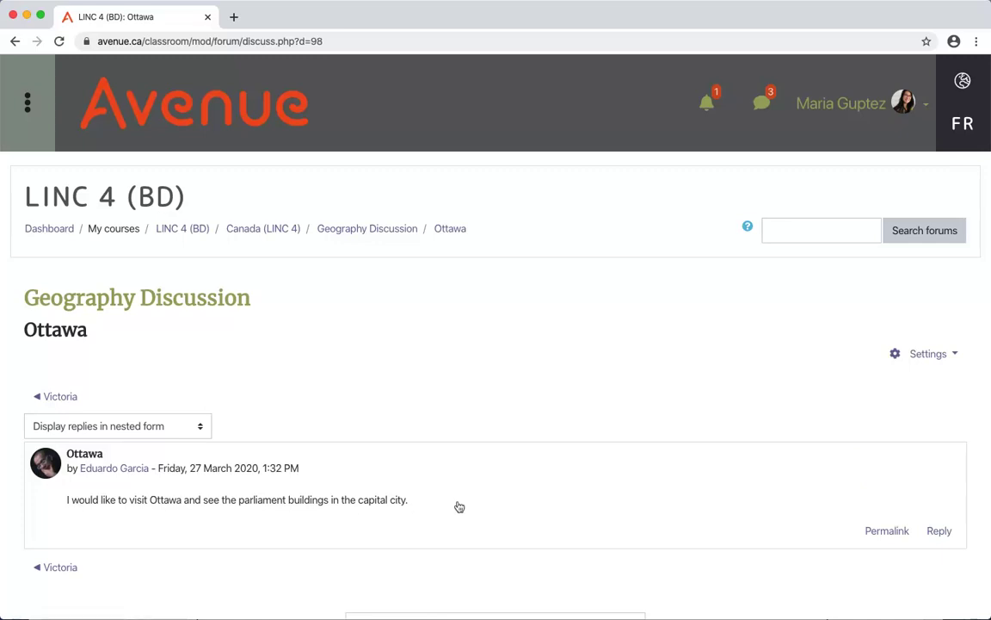
left_click(938, 532)
type("T")
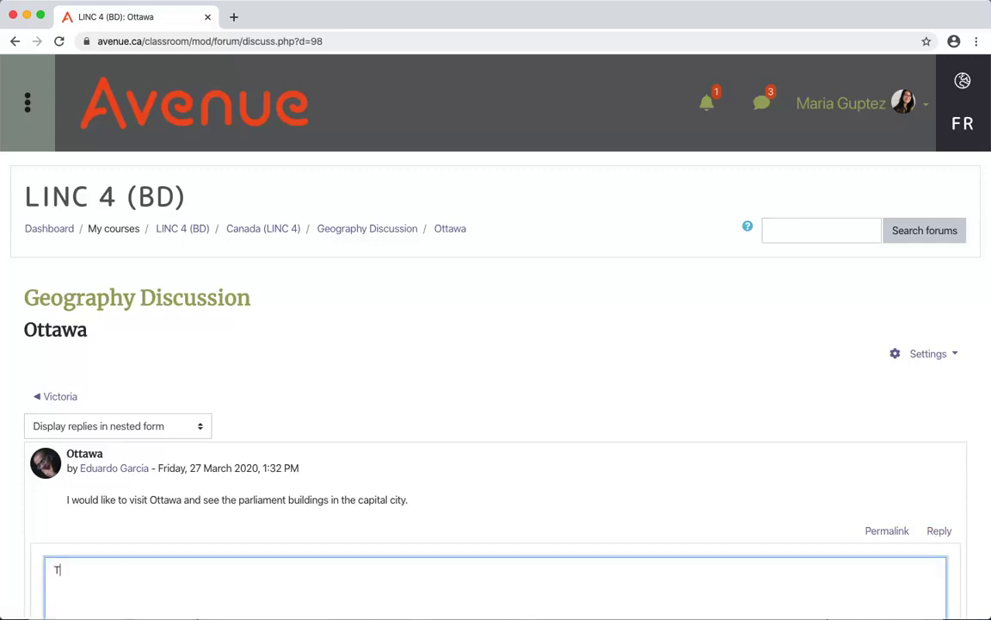
type("hat sounds i")
type("l")
key("BackSpace")
key("BackSpace")
type("like fun")
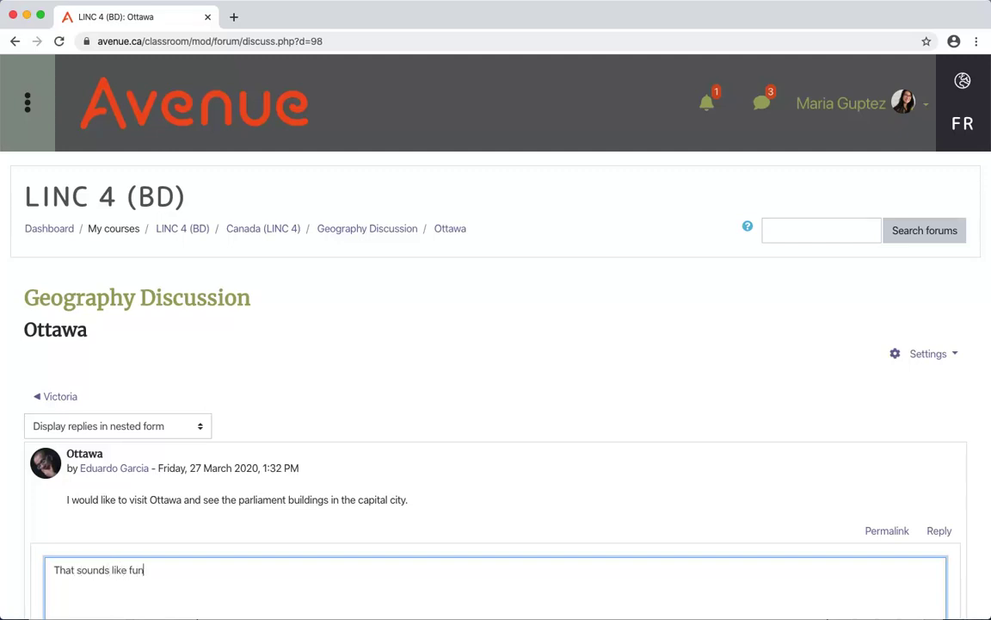
type(" Eduorda.")
left_click(941, 535)
scroll(941, 535, "down", 2)
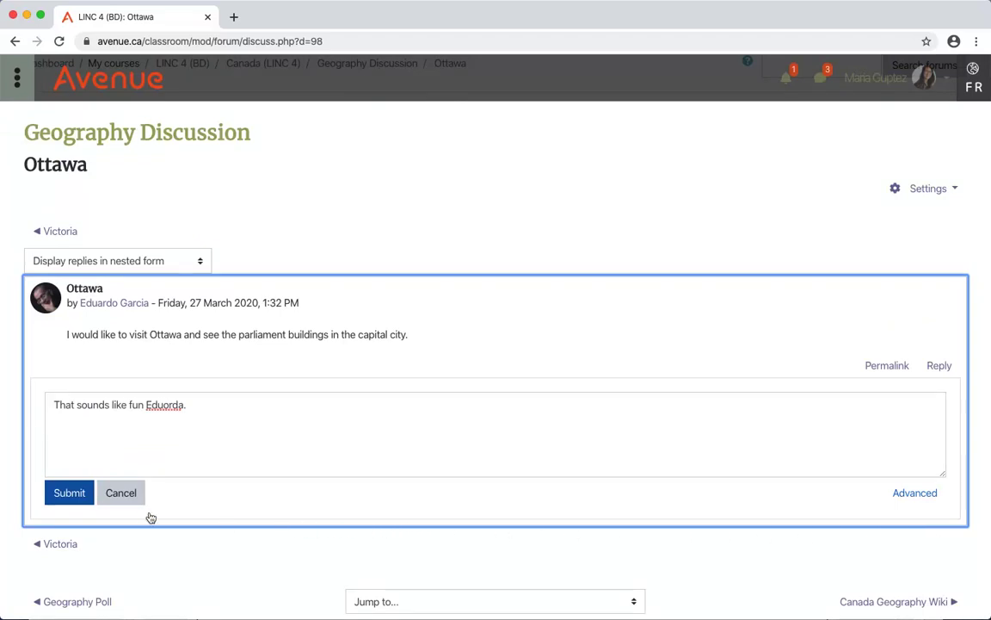
left_click(69, 494)
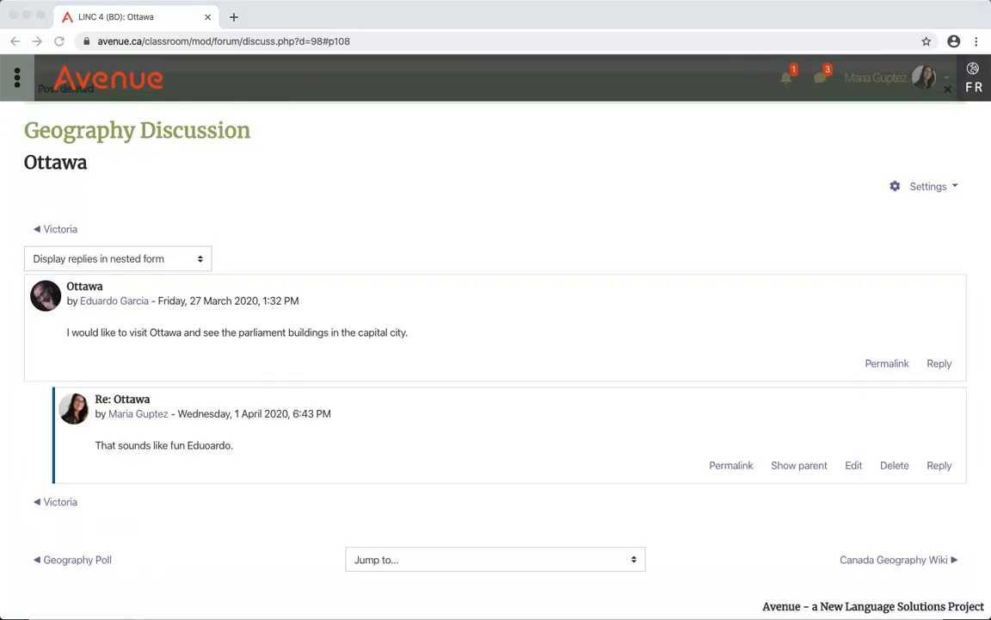